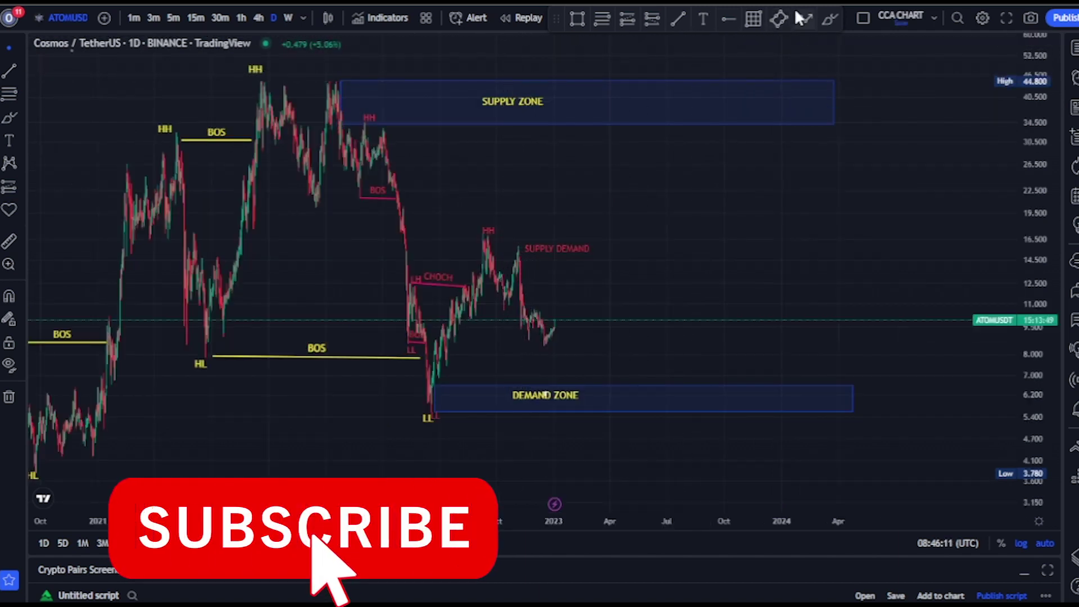
Brush circles around the HH peak and LL low, and underline the CHOCH level.
{"action": "left_click", "coordinate": [826, 20]}
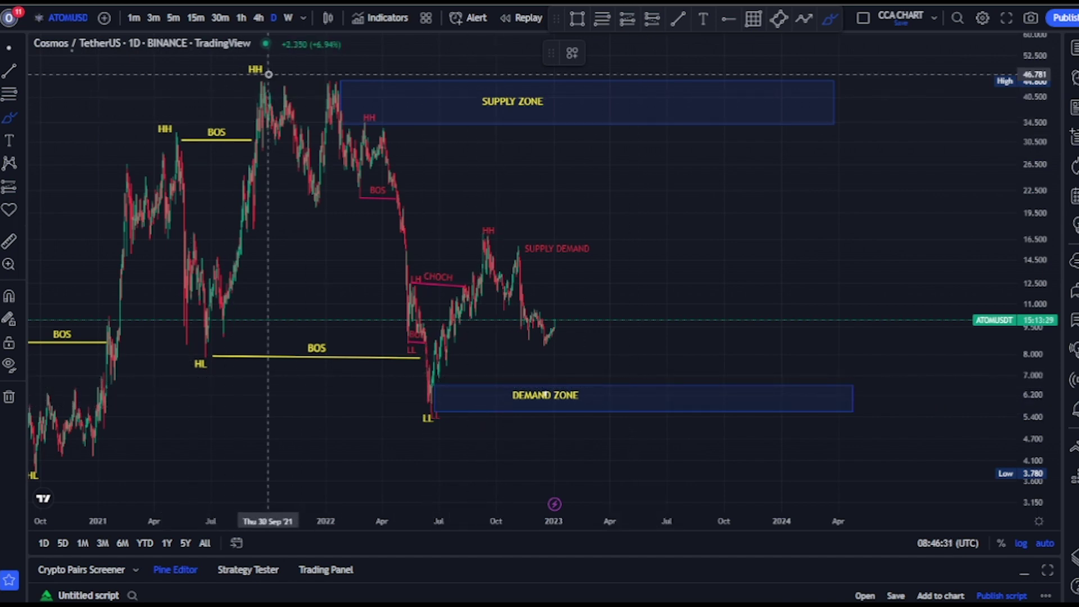
{"action": "mouse_move", "coordinate": [269, 74]}
{"action": "left_mouse_down"}
{"action": "mouse_move", "coordinate": [267, 56]}
{"action": "mouse_move", "coordinate": [256, 58]}
{"action": "mouse_move", "coordinate": [264, 79]}
{"action": "left_mouse_up"}
{"action": "mouse_move", "coordinate": [431, 433]}
{"action": "left_mouse_down"}
{"action": "mouse_move", "coordinate": [405, 413]}
{"action": "mouse_move", "coordinate": [424, 400]}
{"action": "mouse_move", "coordinate": [439, 431]}
{"action": "left_mouse_up"}
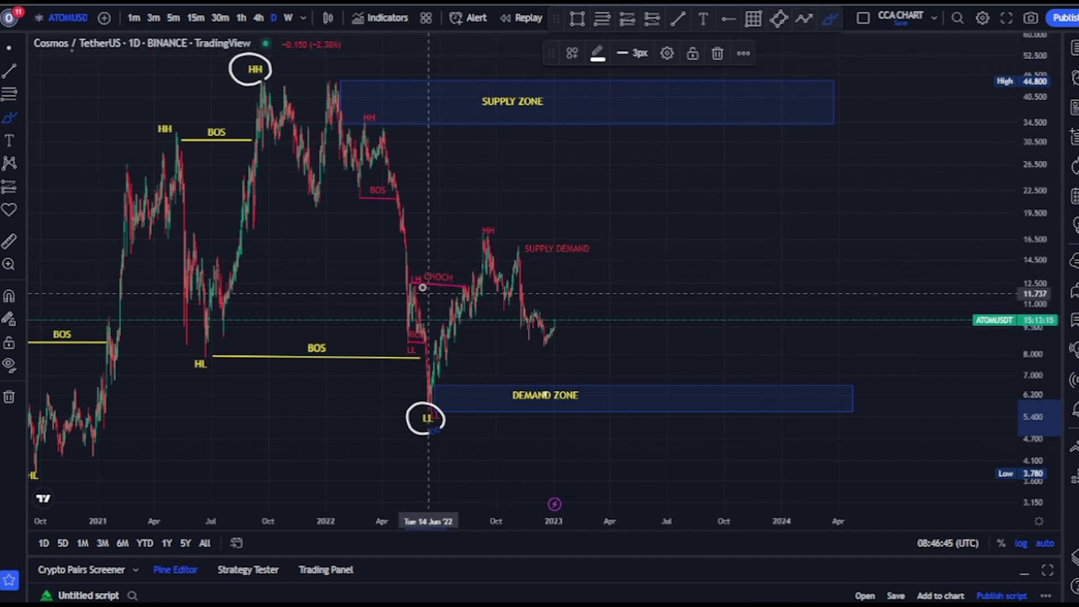
{"action": "left_click_drag", "start_coordinate": [393, 282], "coordinate": [430, 281]}
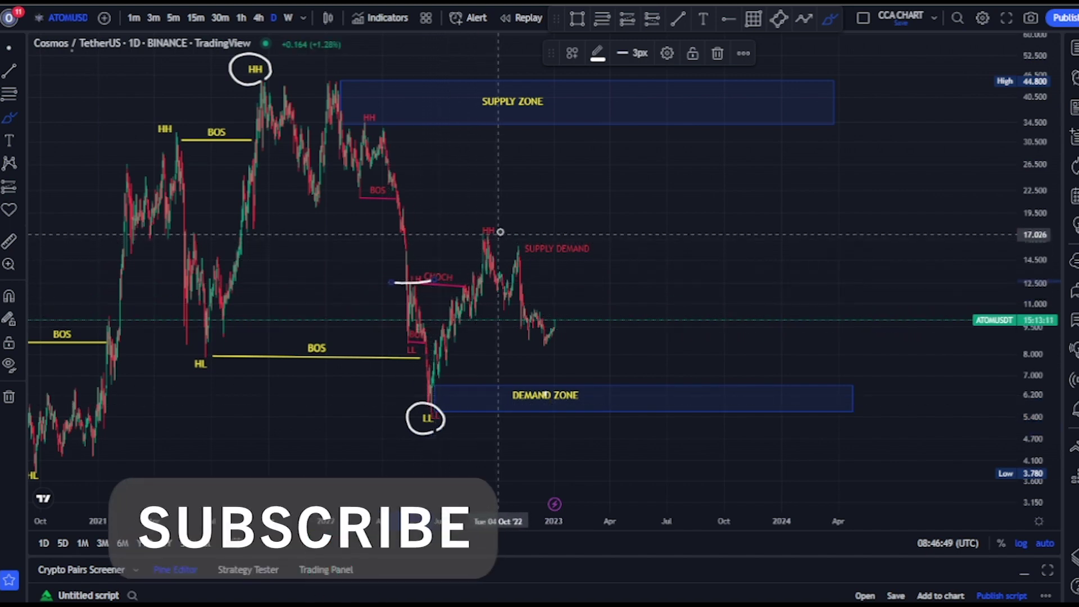
{"action": "left_click", "coordinate": [726, 23]}
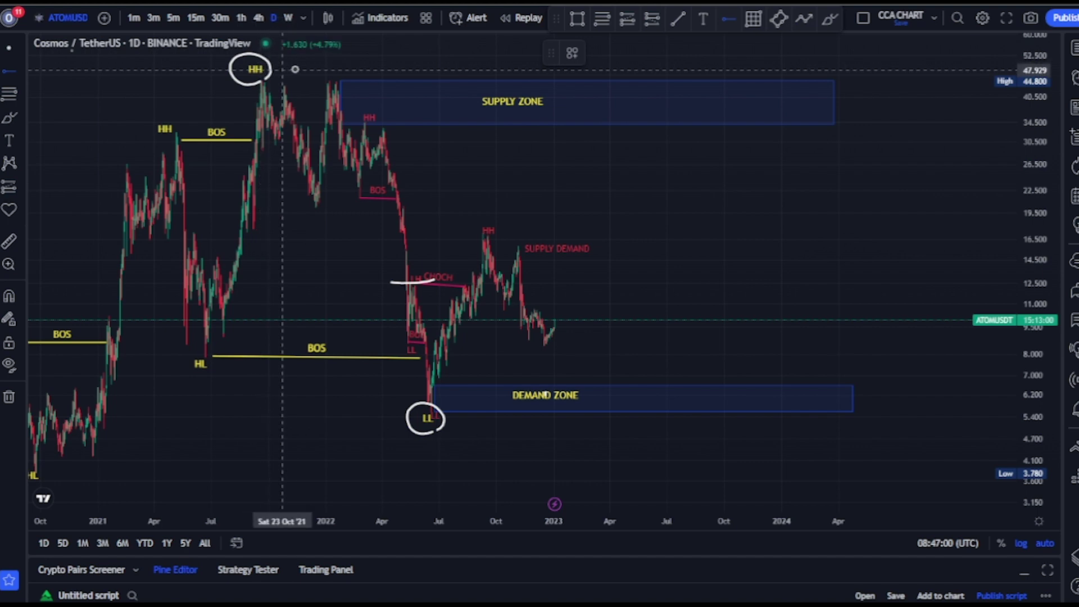
Span a Fib retracement from the HH high to the LL low, then circle areas near 22.5 and 9.5.
{"action": "left_click", "coordinate": [597, 81]}
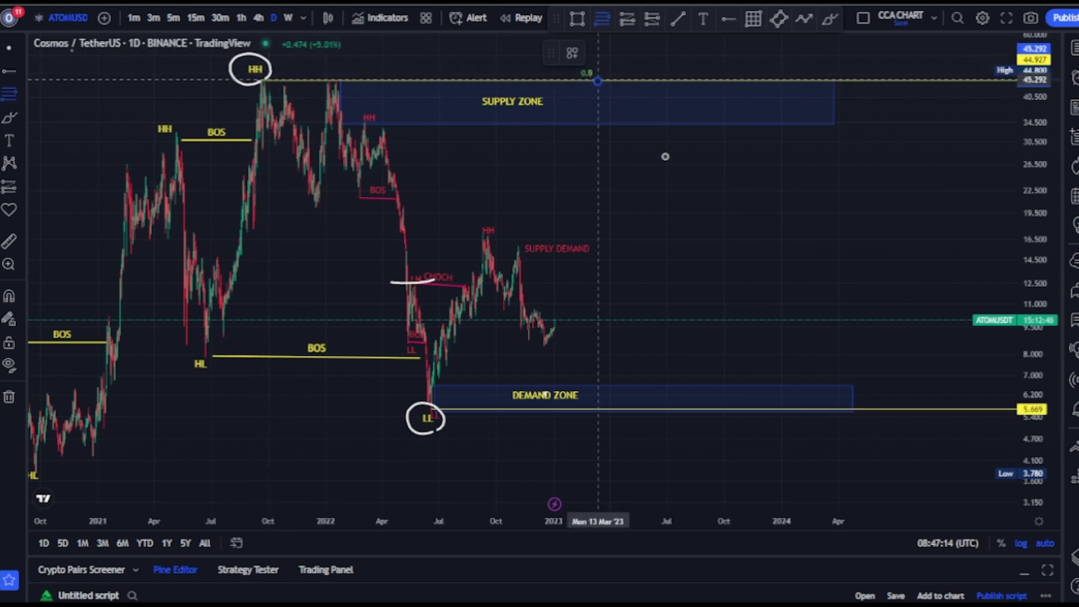
{"action": "left_click", "coordinate": [757, 409]}
{"action": "left_click", "coordinate": [829, 19]}
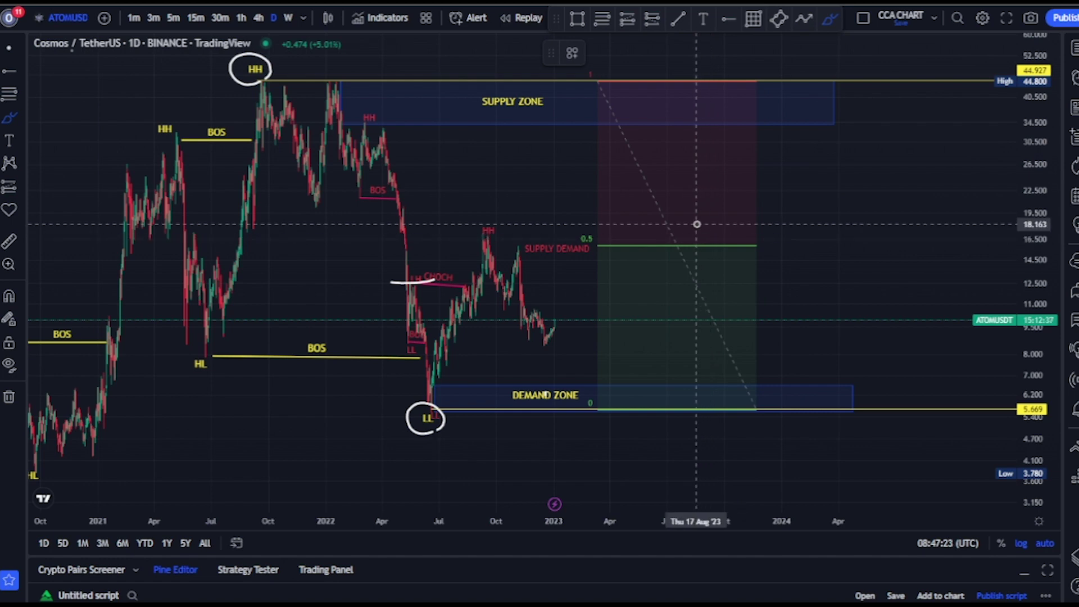
{"action": "mouse_move", "coordinate": [690, 226]}
{"action": "left_mouse_down"}
{"action": "mouse_move", "coordinate": [650, 222]}
{"action": "mouse_move", "coordinate": [646, 169]}
{"action": "mouse_move", "coordinate": [687, 170]}
{"action": "mouse_move", "coordinate": [686, 224]}
{"action": "left_mouse_up"}
{"action": "mouse_move", "coordinate": [678, 341]}
{"action": "left_mouse_down"}
{"action": "mouse_move", "coordinate": [644, 313]}
{"action": "mouse_move", "coordinate": [676, 301]}
{"action": "mouse_move", "coordinate": [693, 331]}
{"action": "mouse_move", "coordinate": [680, 347]}
{"action": "left_mouse_up"}
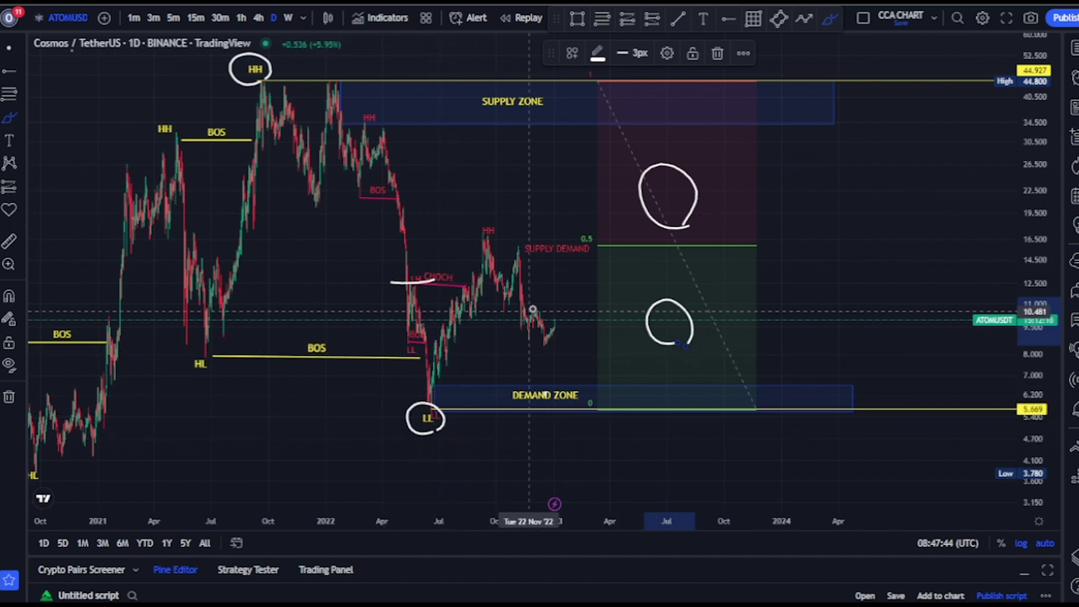
Brush a projected path rising through the upper circle, then dropping back down.
{"action": "mouse_move", "coordinate": [571, 316]}
{"action": "left_mouse_down"}
{"action": "mouse_move", "coordinate": [663, 236]}
{"action": "mouse_move", "coordinate": [694, 162]}
{"action": "mouse_move", "coordinate": [797, 361]}
{"action": "mouse_move", "coordinate": [819, 366]}
{"action": "left_mouse_up"}
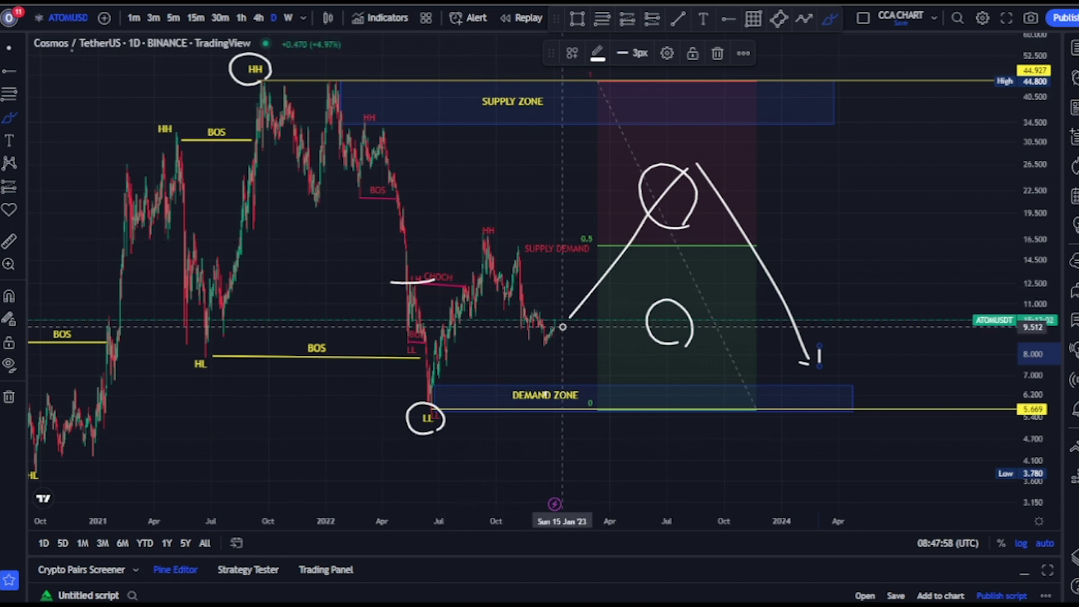
{"action": "left_click_drag", "start_coordinate": [572, 348], "coordinate": [595, 394]}
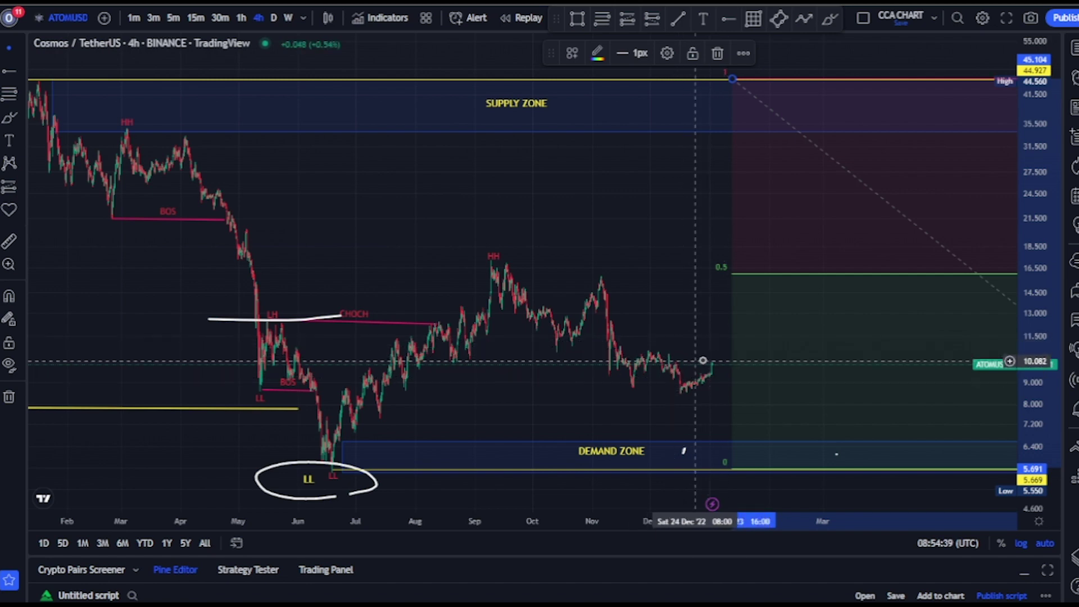
Brush a projected rally toward about 24.5 and circle the September HH peak.
{"action": "left_click", "coordinate": [830, 19]}
{"action": "mouse_move", "coordinate": [729, 368]}
{"action": "left_mouse_down"}
{"action": "mouse_move", "coordinate": [811, 191]}
{"action": "mouse_move", "coordinate": [941, 476]}
{"action": "left_mouse_up"}
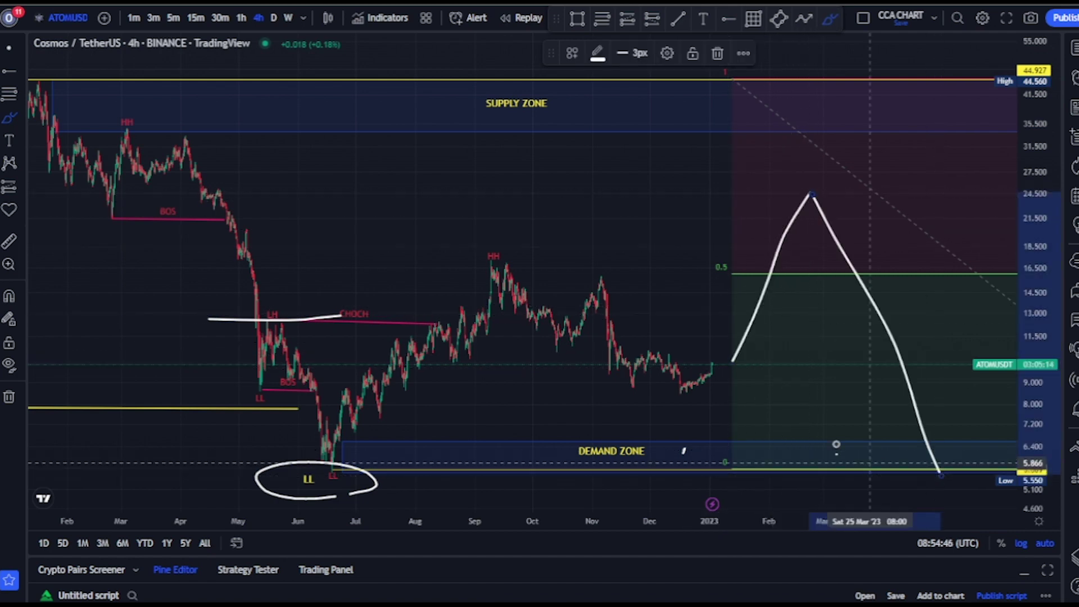
{"action": "mouse_move", "coordinate": [508, 263]}
{"action": "left_mouse_down"}
{"action": "mouse_move", "coordinate": [478, 256]}
{"action": "mouse_move", "coordinate": [481, 246]}
{"action": "mouse_move", "coordinate": [499, 243]}
{"action": "mouse_move", "coordinate": [510, 259]}
{"action": "left_mouse_up"}
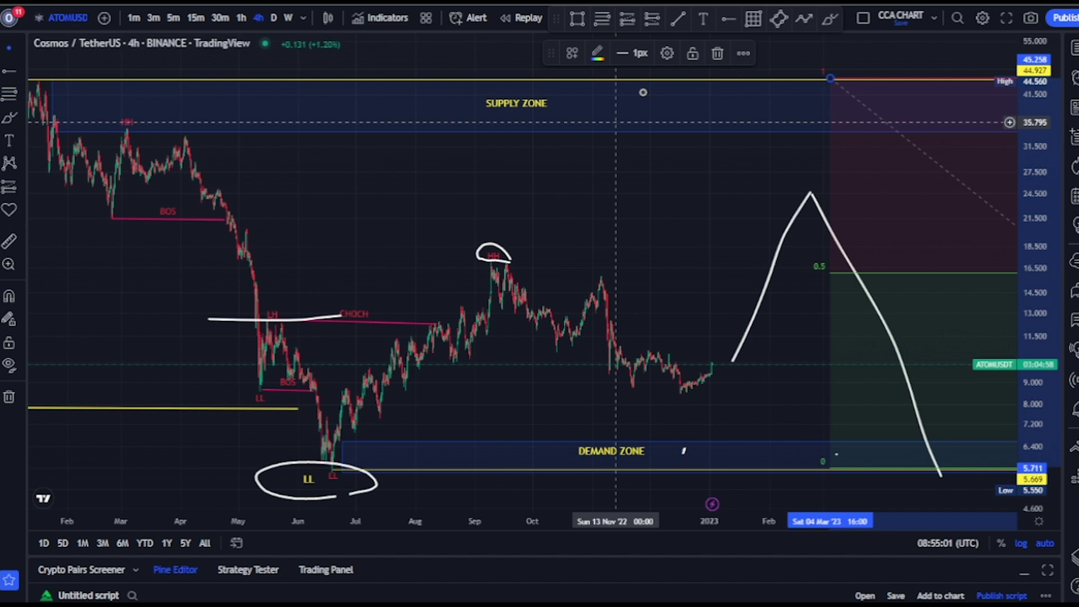
{"action": "left_click", "coordinate": [600, 21]}
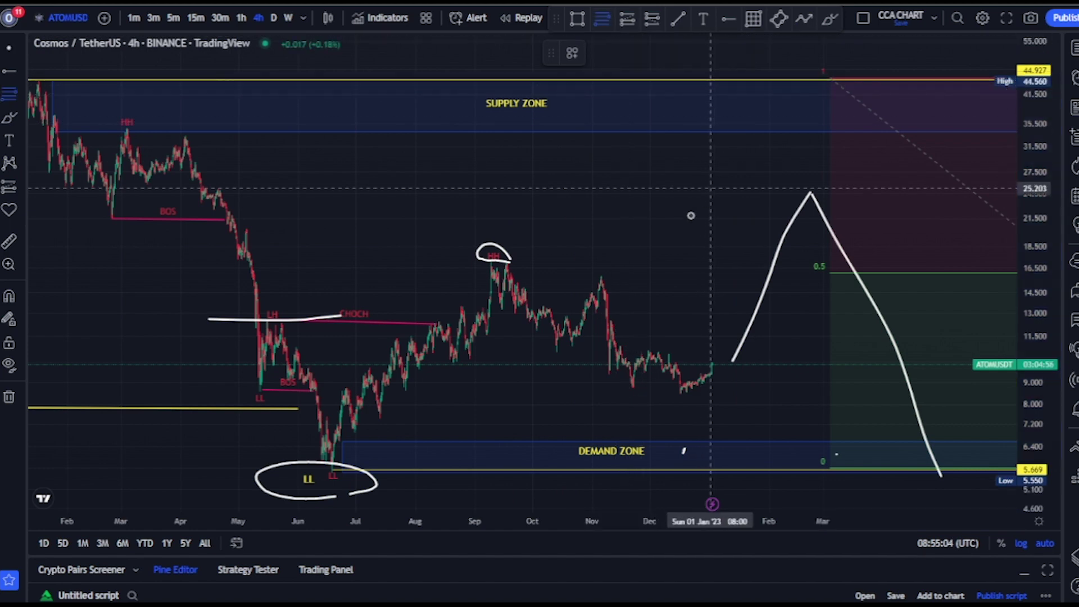
Place a horizontal line at the 17.093 HH level, then select the white projected path.
{"action": "left_click", "coordinate": [729, 20]}
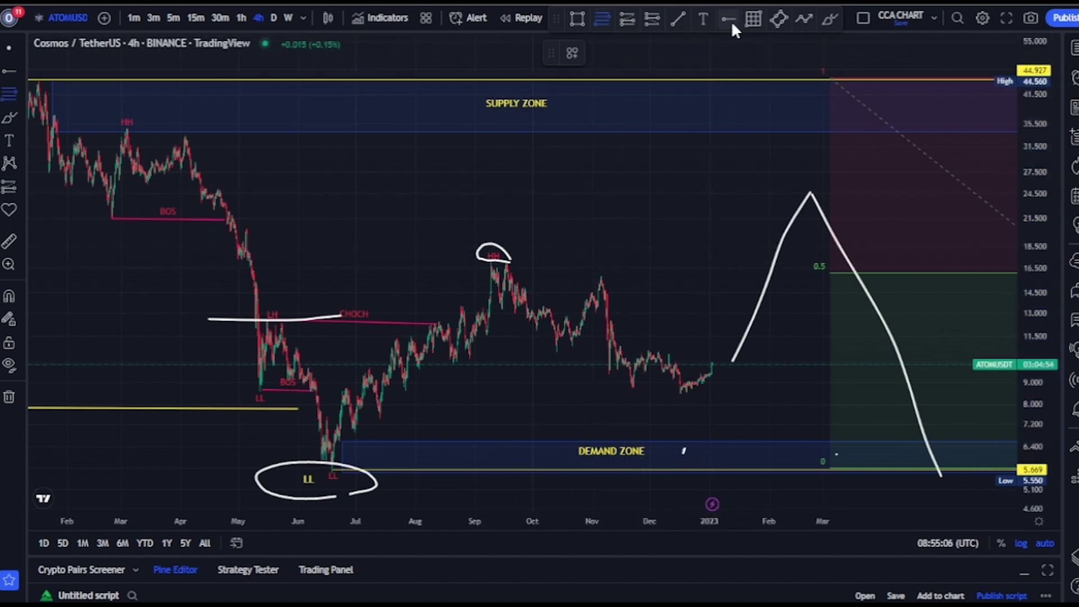
{"action": "left_click", "coordinate": [494, 261]}
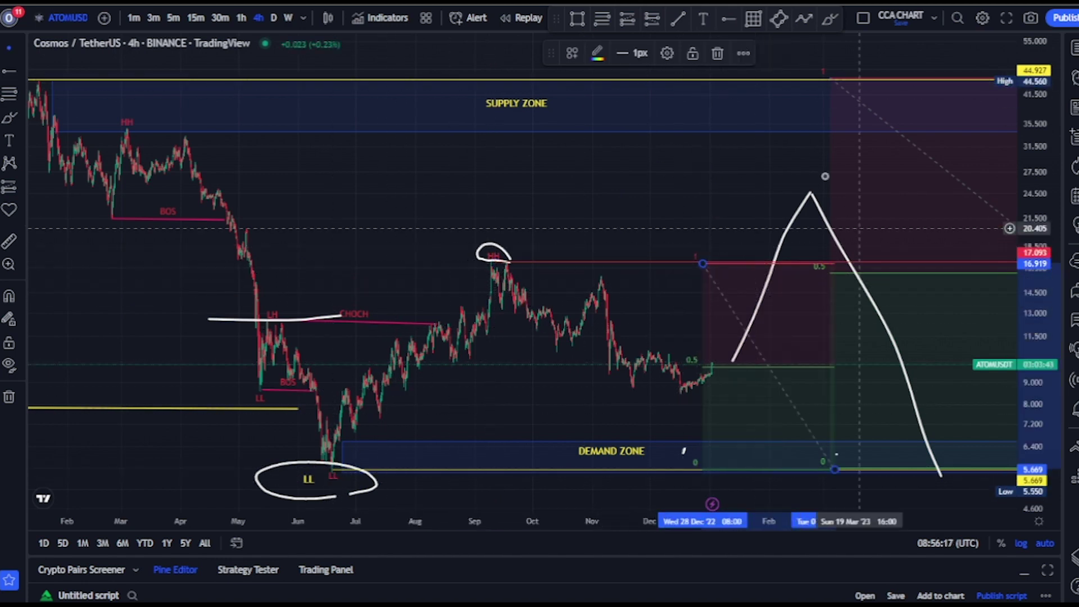
{"action": "left_click", "coordinate": [827, 15]}
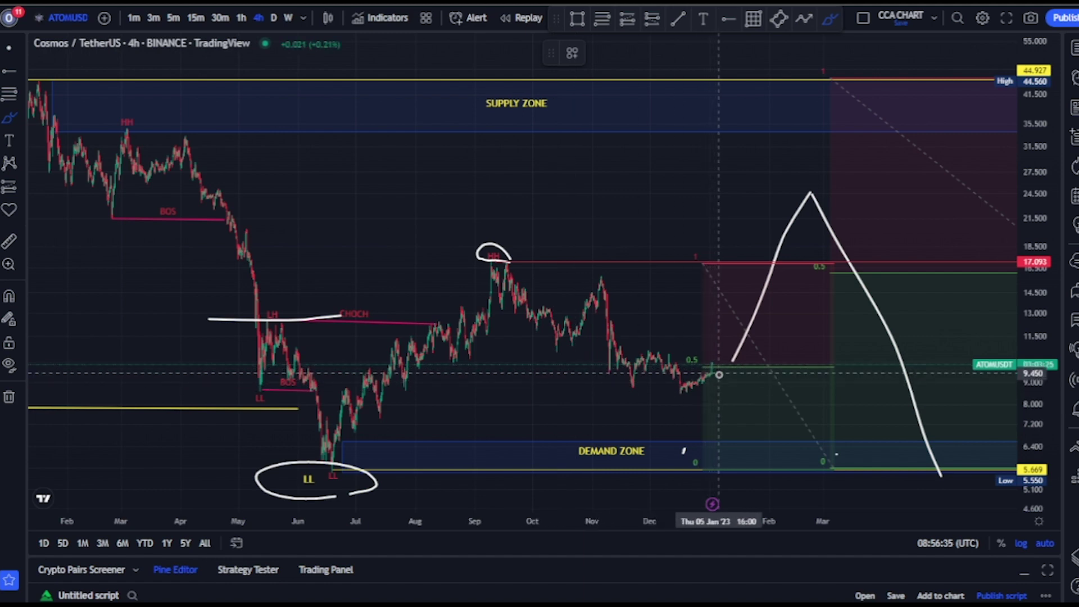
{"action": "left_click", "coordinate": [719, 372]}
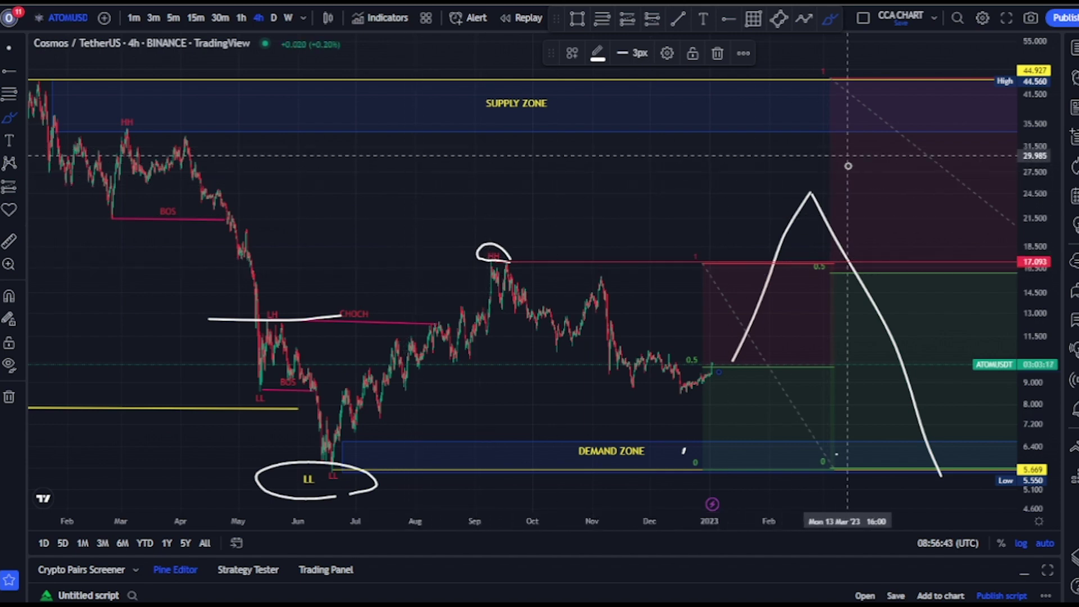
Draw a small brush hook near 27.5 and measure the price move from the last candle.
{"action": "mouse_move", "coordinate": [845, 169]}
{"action": "left_mouse_down"}
{"action": "mouse_move", "coordinate": [845, 182]}
{"action": "mouse_move", "coordinate": [878, 188]}
{"action": "left_mouse_up"}
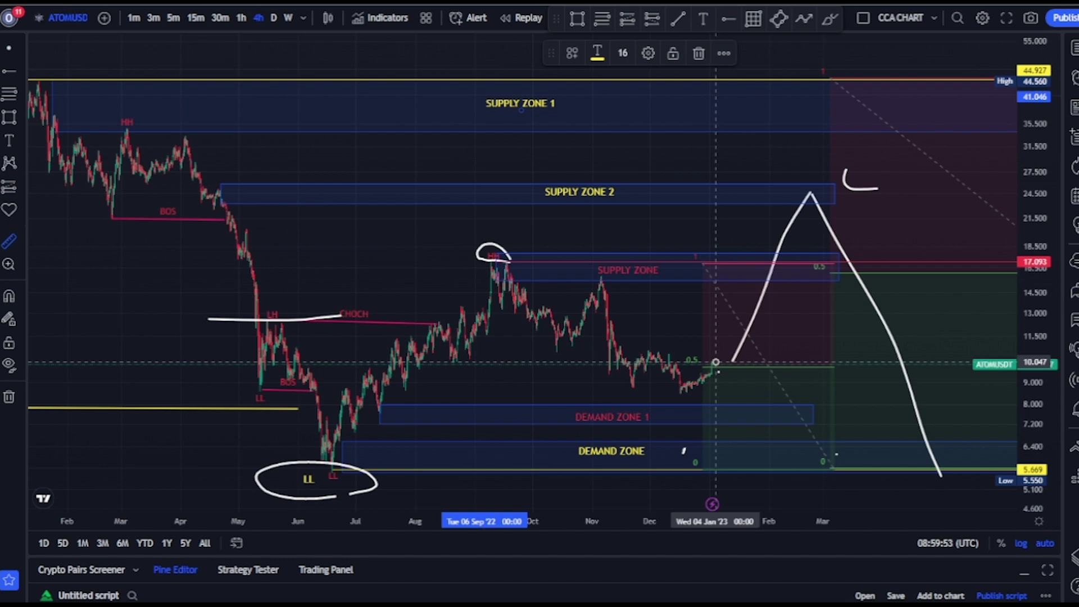
{"action": "left_click", "coordinate": [717, 362]}
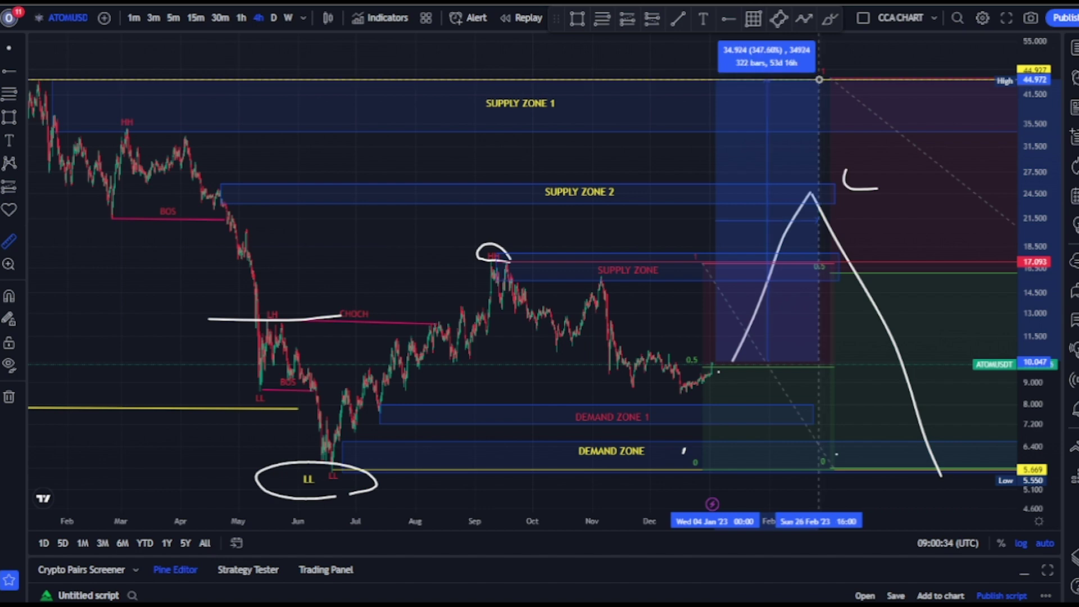
Remove the price-range measurement, then select and deselect the Supply Zone 2 and Supply Zone 1 boxes.
{"action": "left_click", "coordinate": [820, 79]}
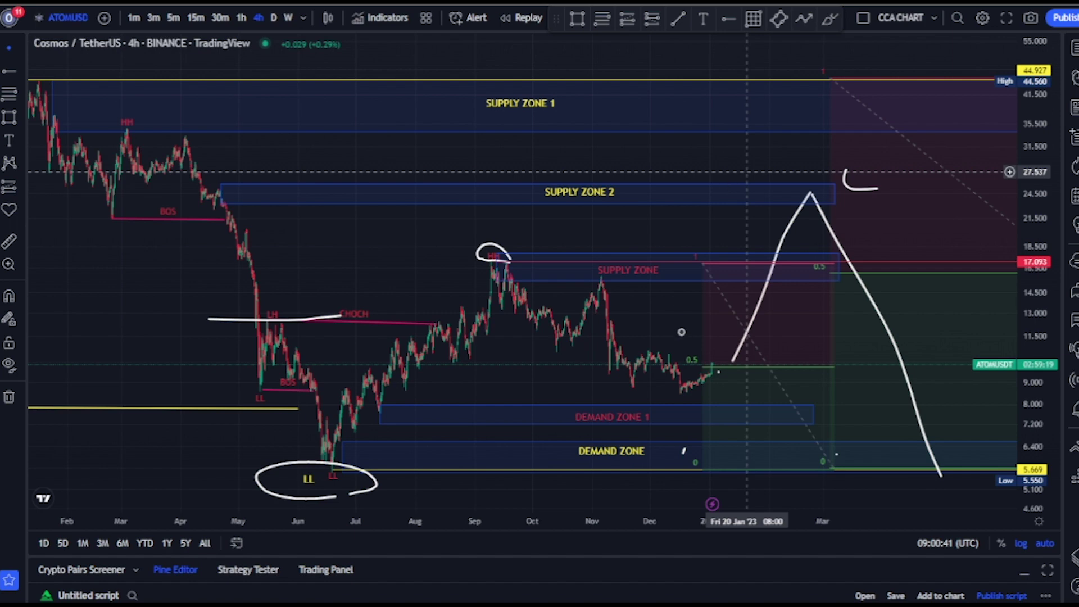
{"action": "left_click", "coordinate": [673, 203]}
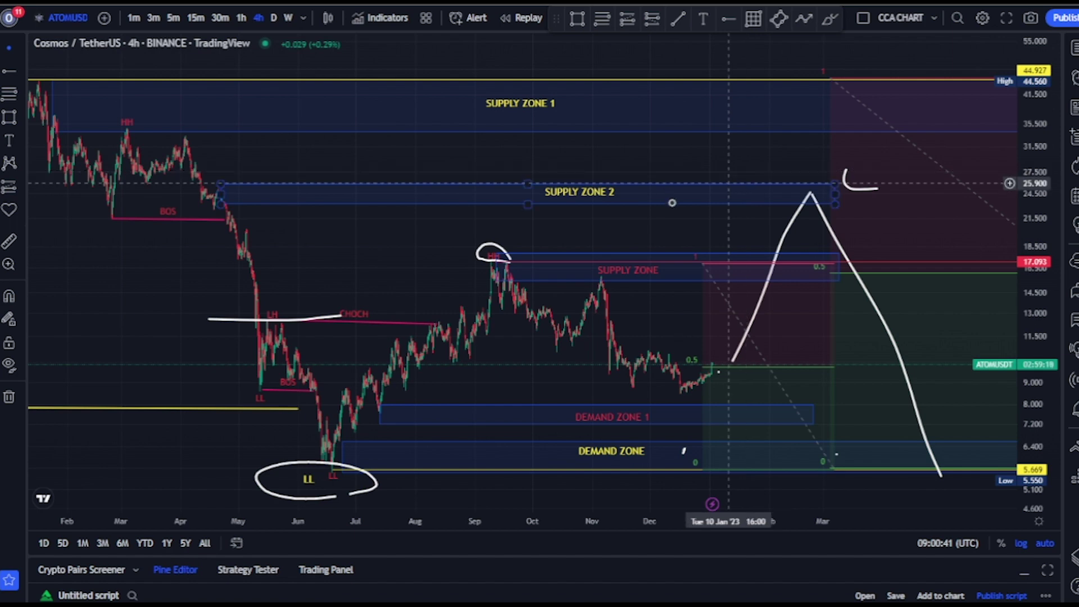
{"action": "left_click", "coordinate": [710, 236]}
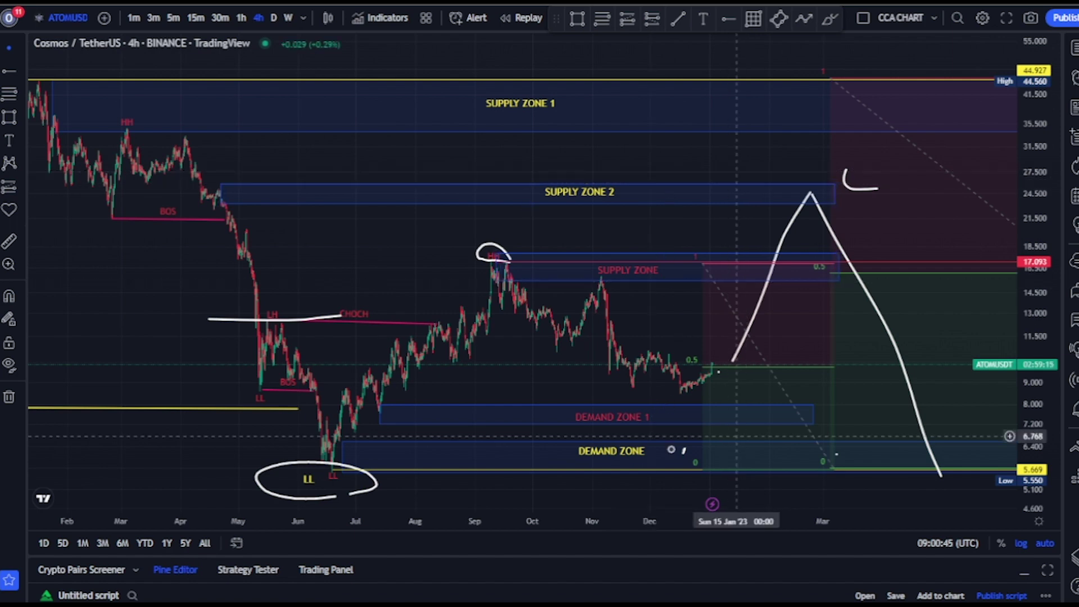
{"action": "left_click", "coordinate": [702, 89]}
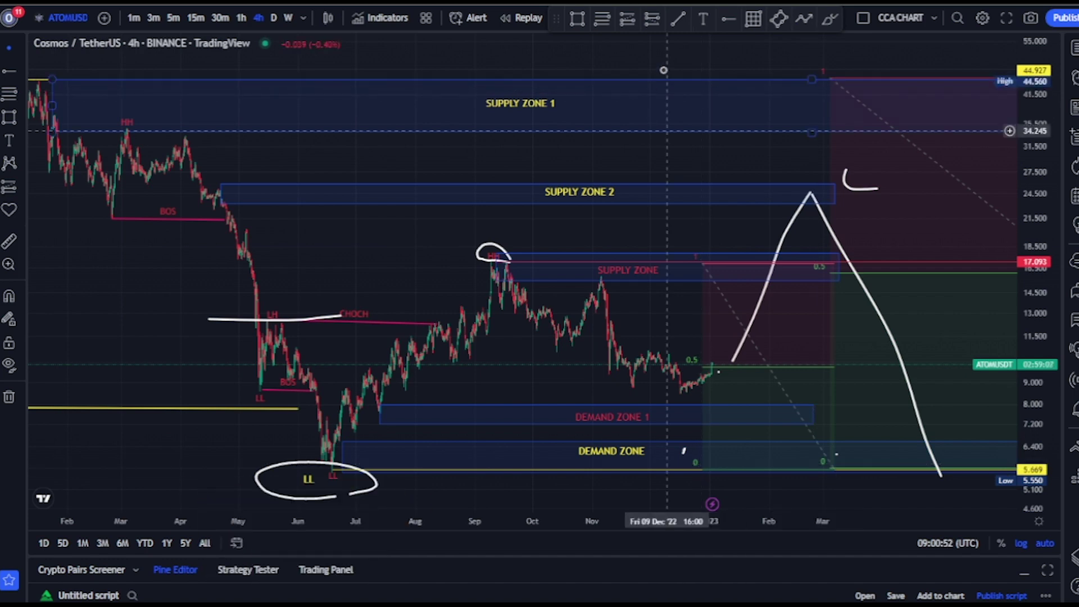
{"action": "key", "text": "Escape"}
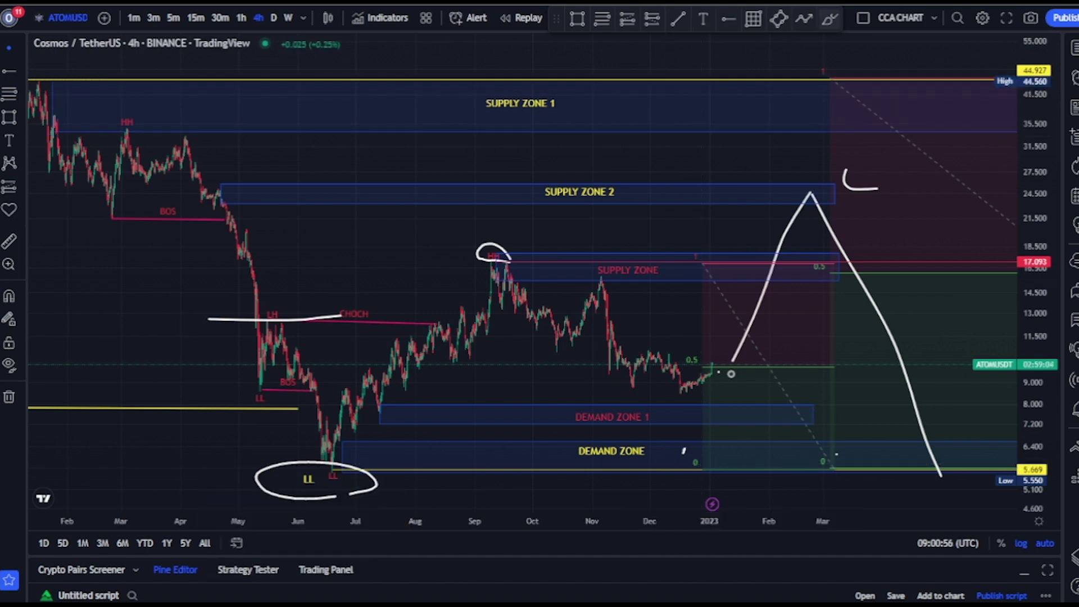
{"action": "key", "text": "alt+shift+b"}
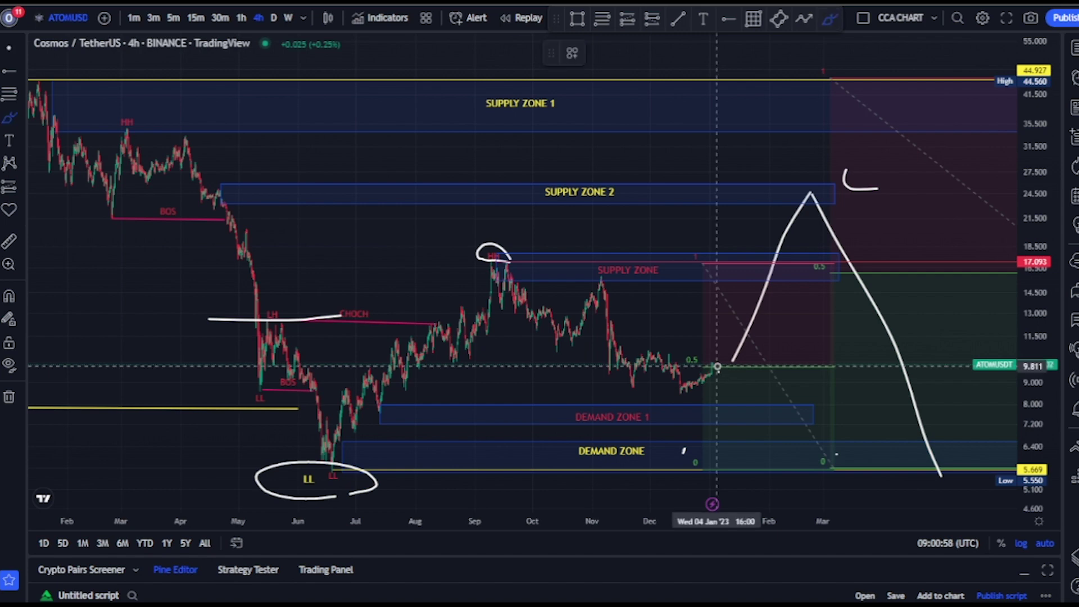
Brush a rally to about 36 then a fall, plus a dip to the demand zone and rebound.
{"action": "left_click_drag", "start_coordinate": [717, 366], "coordinate": [790, 140]}
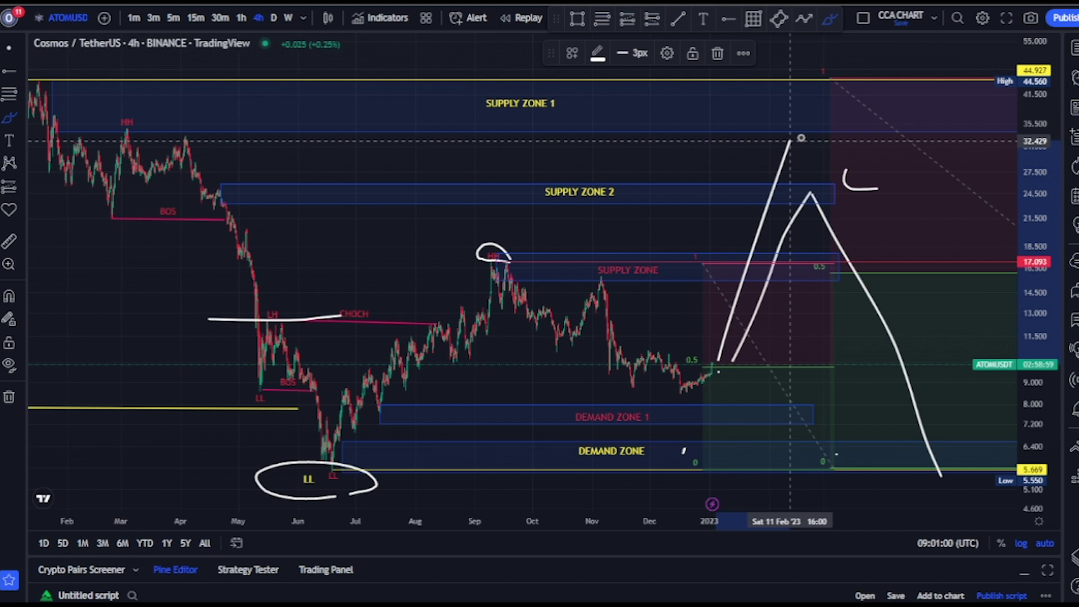
{"action": "left_click_drag", "start_coordinate": [789, 141], "coordinate": [799, 121]}
{"action": "left_click_drag", "start_coordinate": [825, 167], "coordinate": [944, 435]}
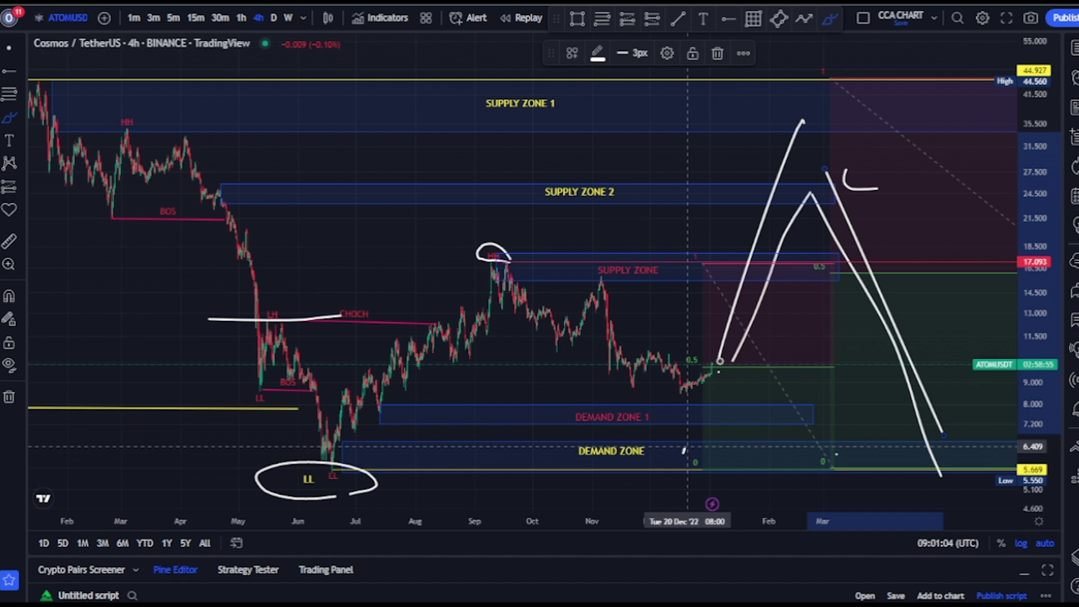
{"action": "left_click_drag", "start_coordinate": [720, 360], "coordinate": [770, 458]}
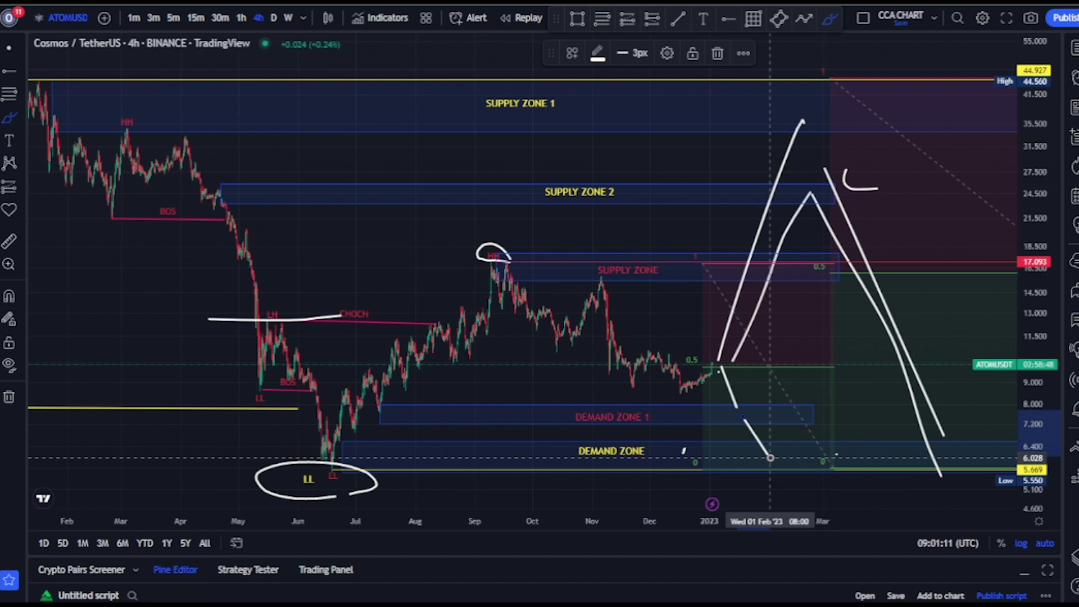
{"action": "left_click_drag", "start_coordinate": [770, 458], "coordinate": [803, 393]}
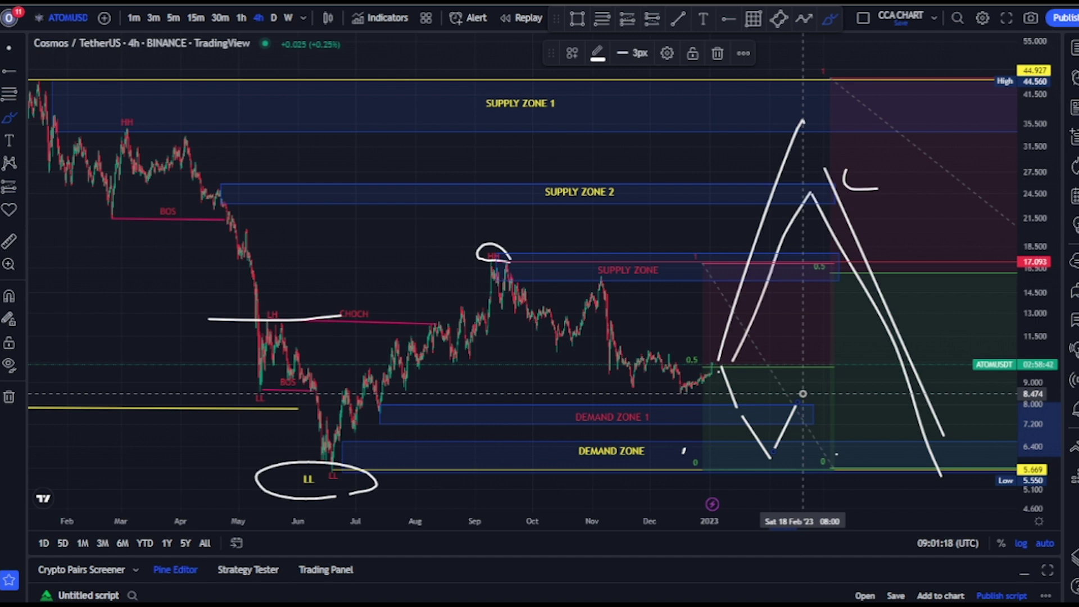